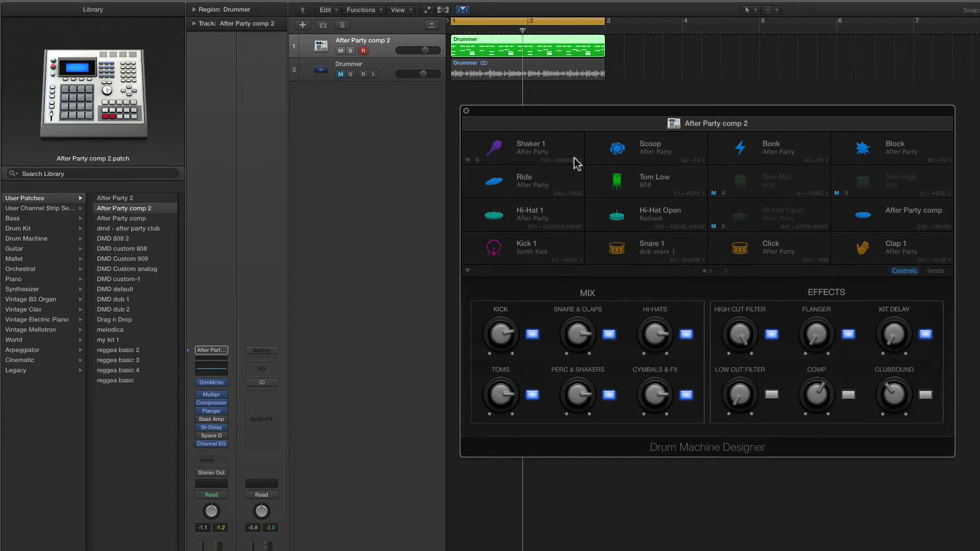
Enable parallel compression on the After Party comp 2 kit and settle it around +1.5 dB.
key("space")
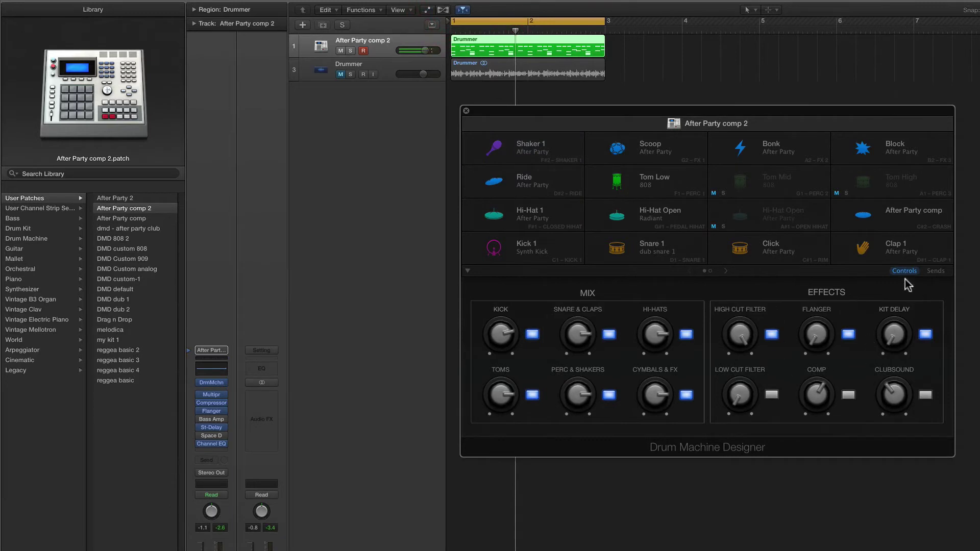
left_click(847, 395)
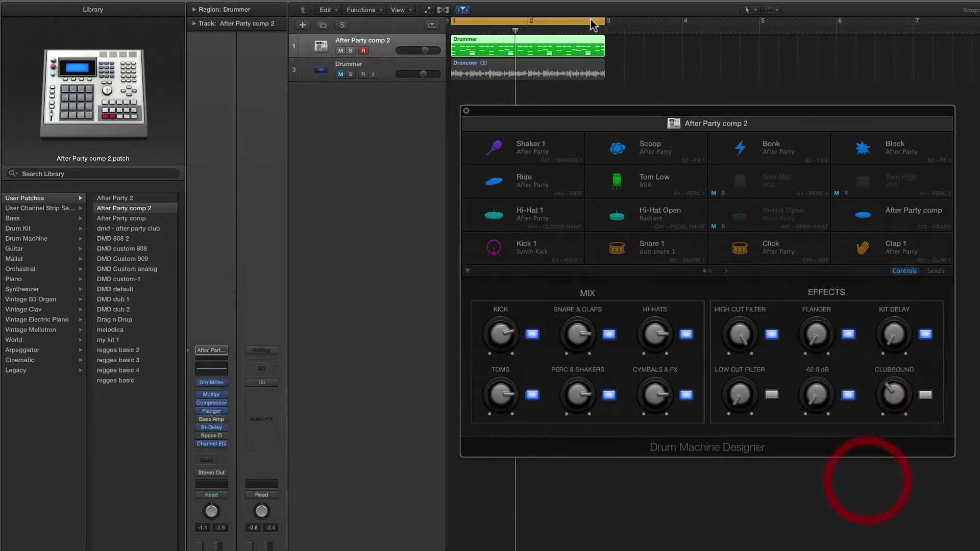
key("space")
left_click_drag(814, 392, 811, 268)
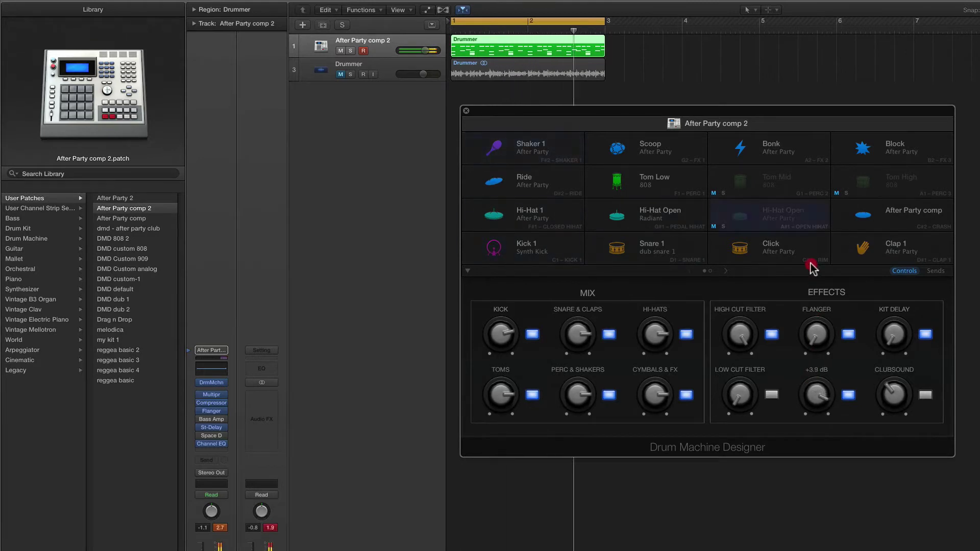
mouse_move(811, 268)
left_mouse_down()
mouse_move(817, 370)
mouse_move(808, 277)
mouse_move(774, 260)
left_mouse_up()
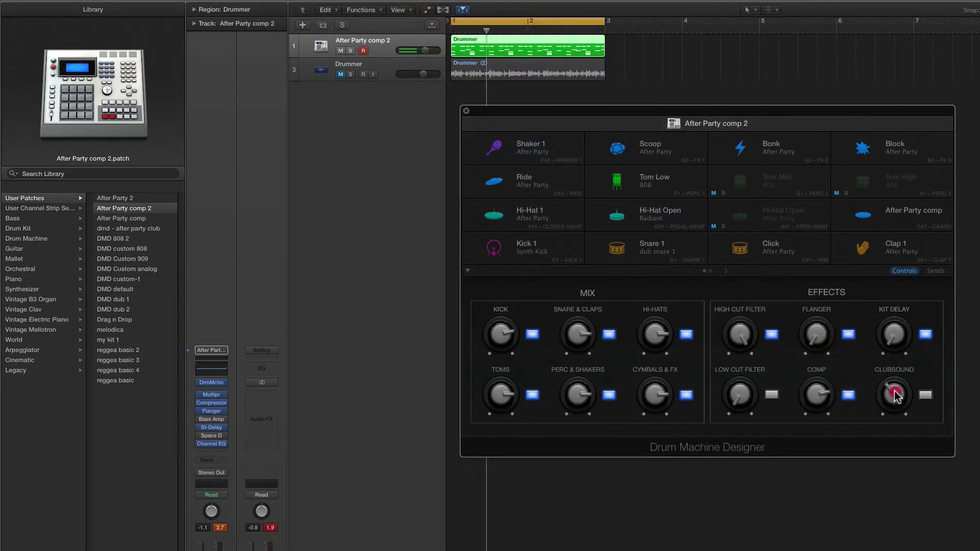
Enable Clubsound at about 40%, toggling it off and on to compare.
left_click_drag(894, 394, 921, 397)
left_click(925, 396)
left_click(497, 4)
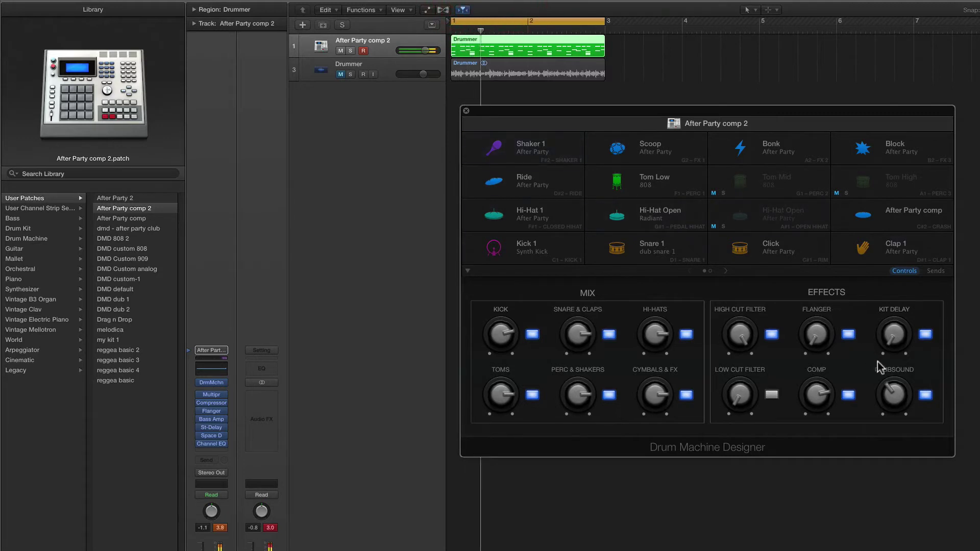
mouse_move(893, 393)
left_mouse_down()
mouse_move(896, 437)
mouse_move(893, 304)
mouse_move(899, 398)
mouse_move(897, 375)
left_mouse_up()
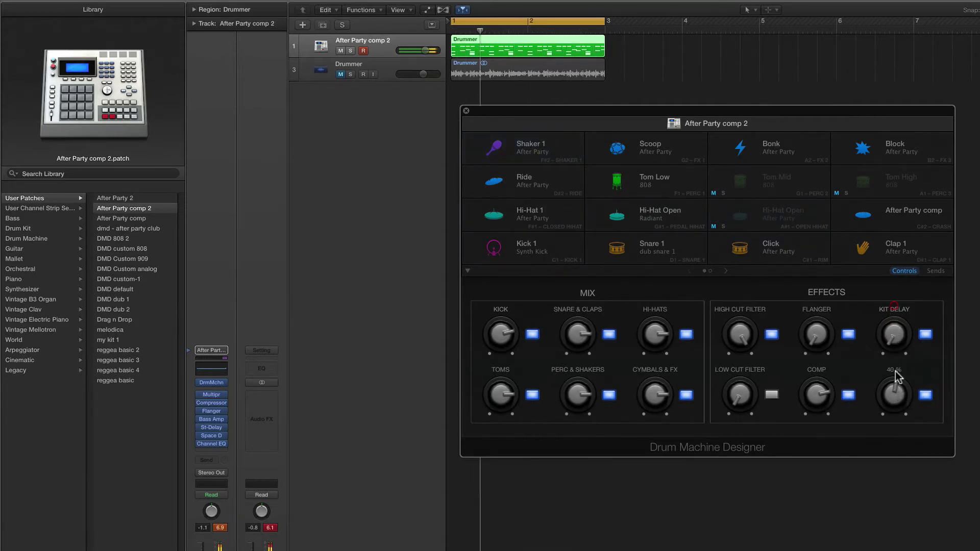
left_click(924, 395)
left_click(924, 396)
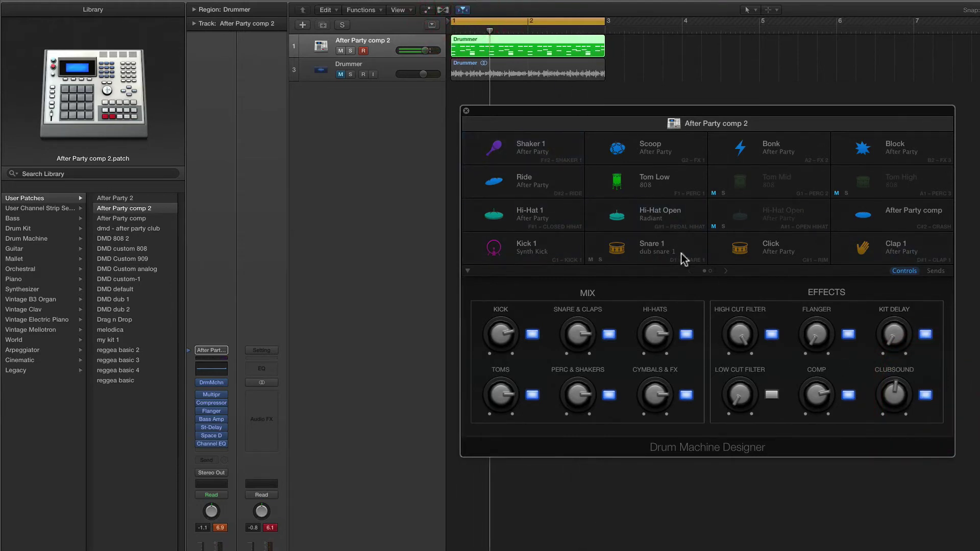
Load Kick 1 - Synth Kick on the Kick 1 pad and solo it.
left_click(622, 190)
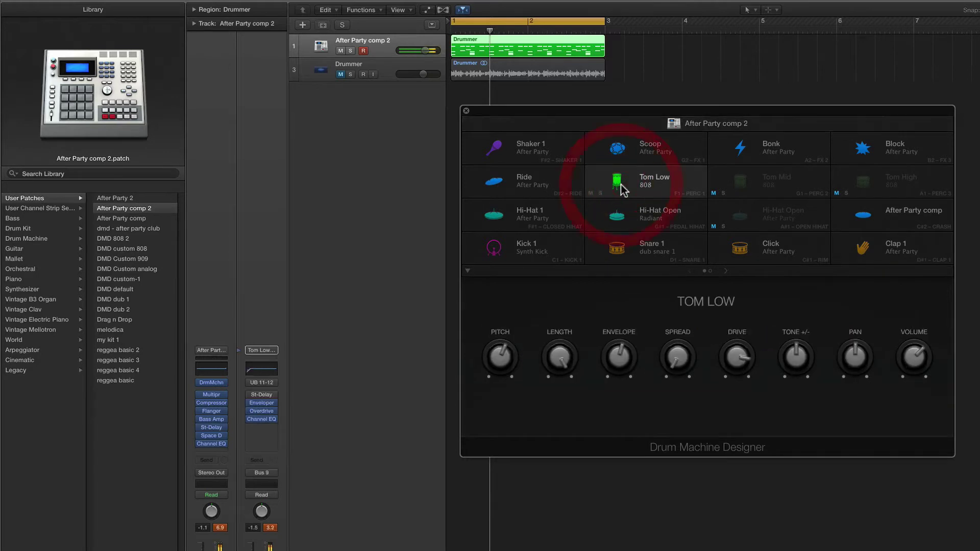
left_click(857, 244)
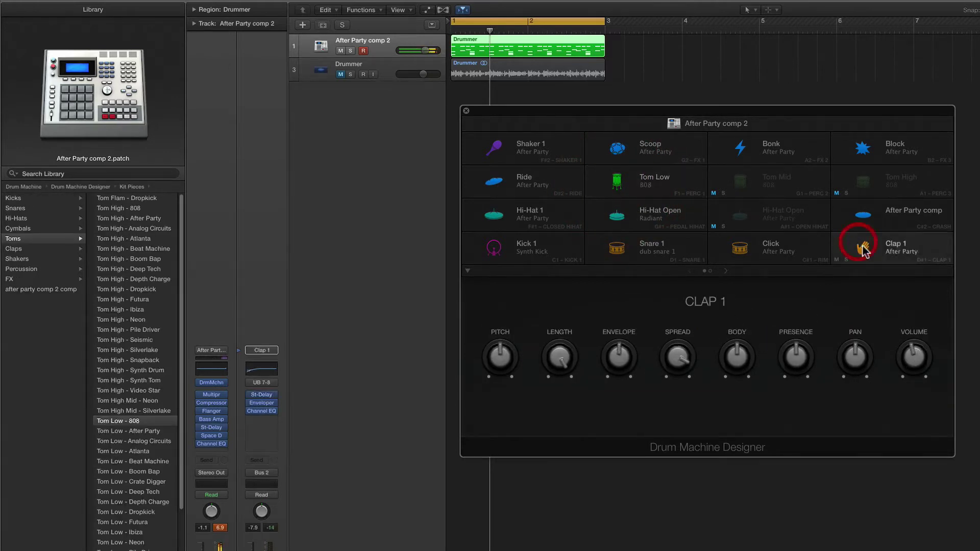
left_click(496, 253)
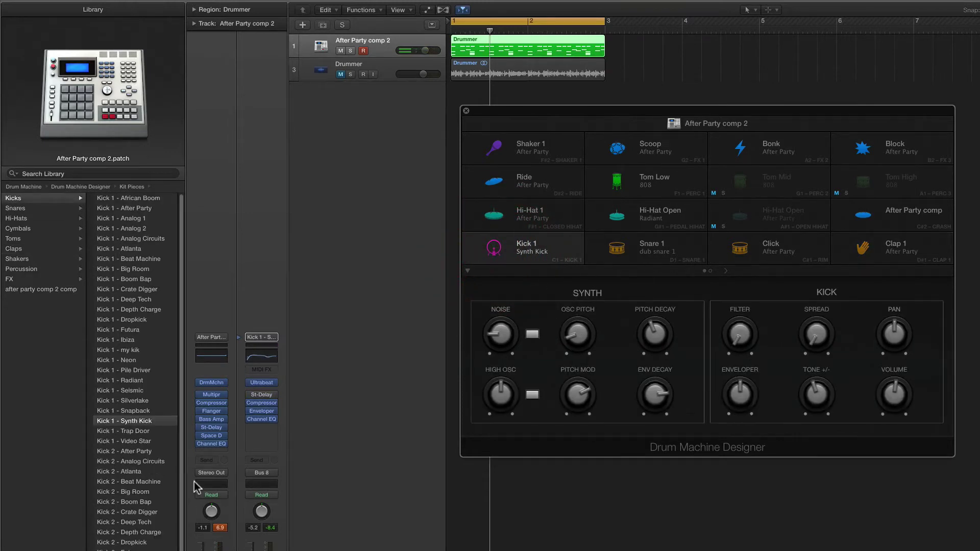
left_click(130, 420)
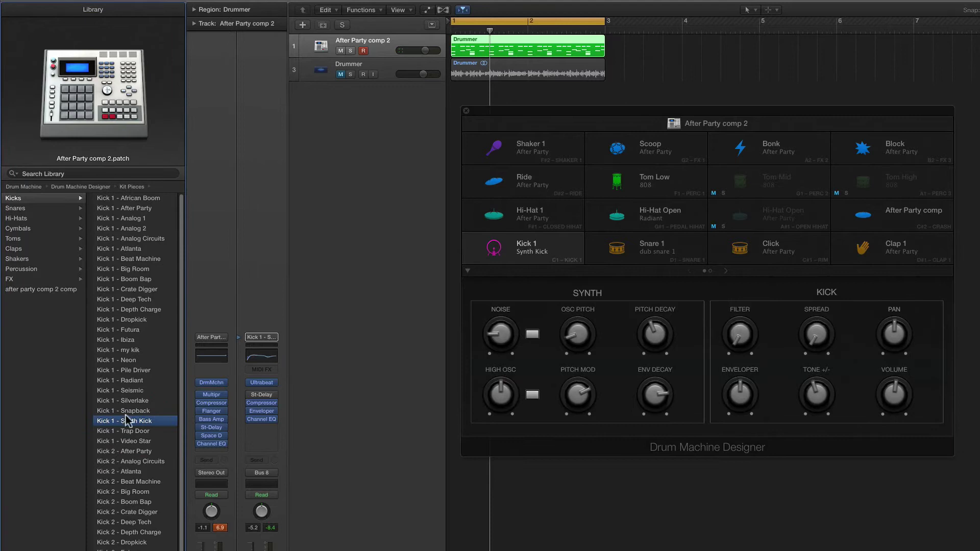
left_click(494, 255)
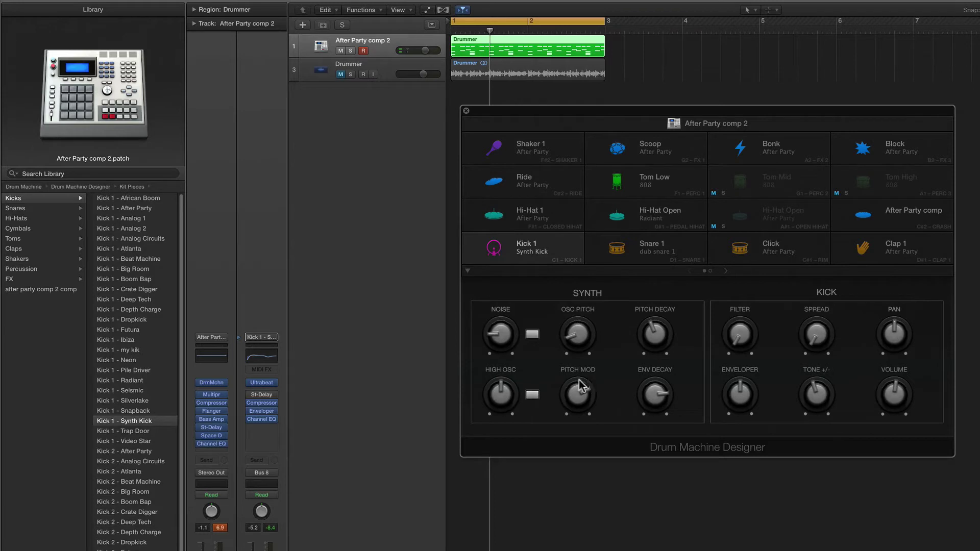
left_click(477, 259)
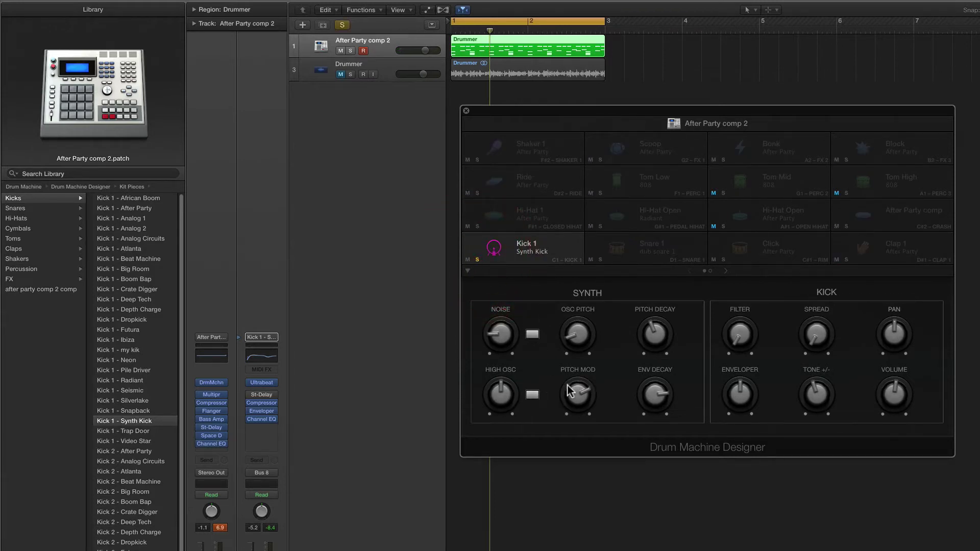
Sweep the high oscillator level to about -13 dB during playback, then switch it off.
key("space")
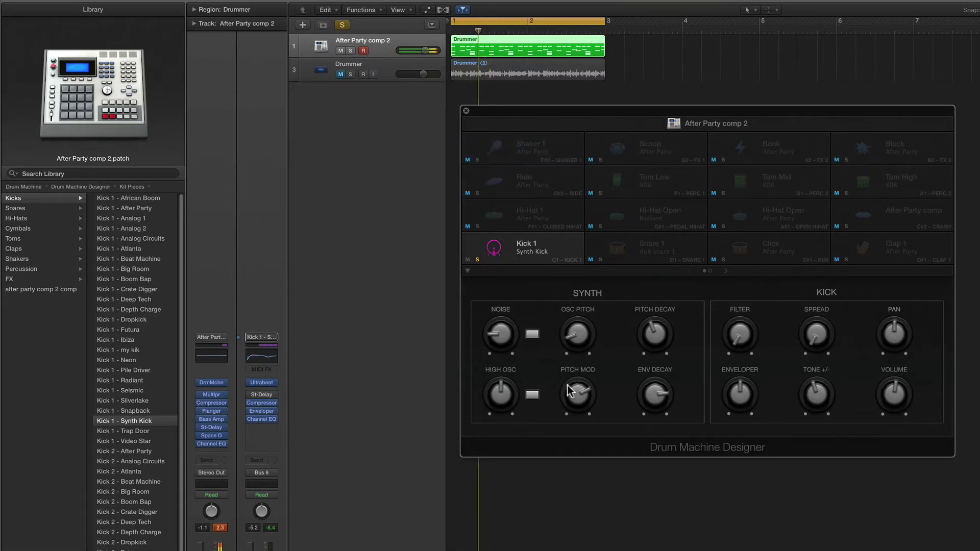
left_click(531, 396)
mouse_move(500, 396)
left_mouse_down()
mouse_move(499, 353)
mouse_move(518, 415)
mouse_move(501, 377)
left_mouse_up()
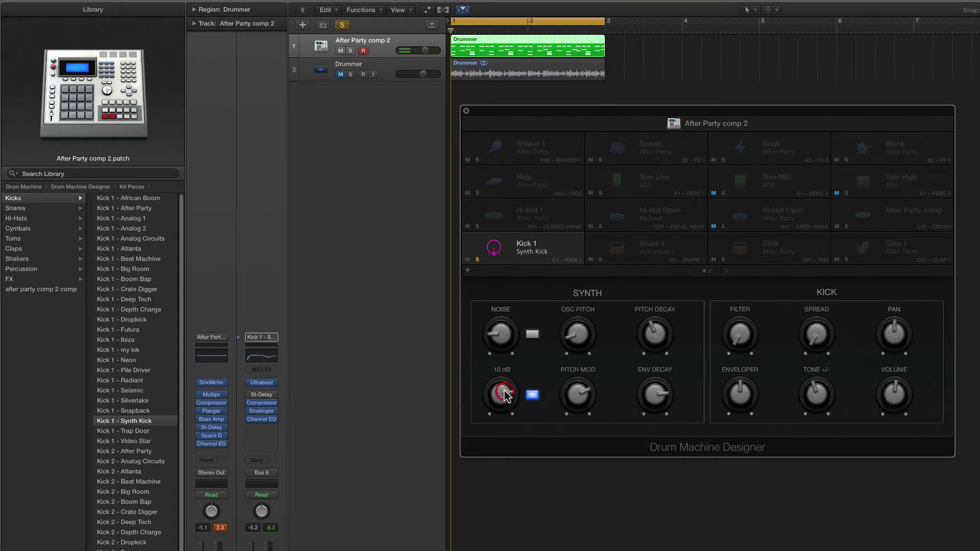
key("space")
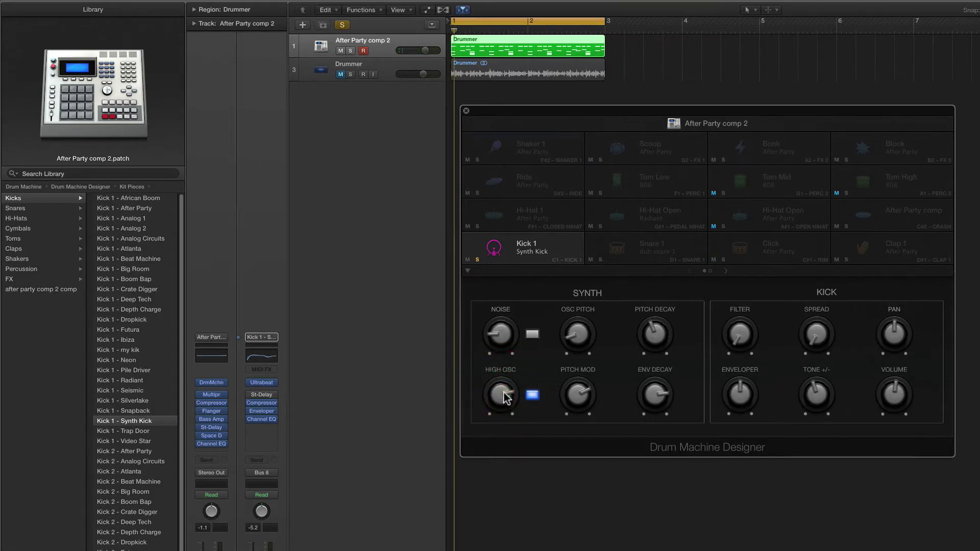
left_click_drag(504, 395, 504, 377)
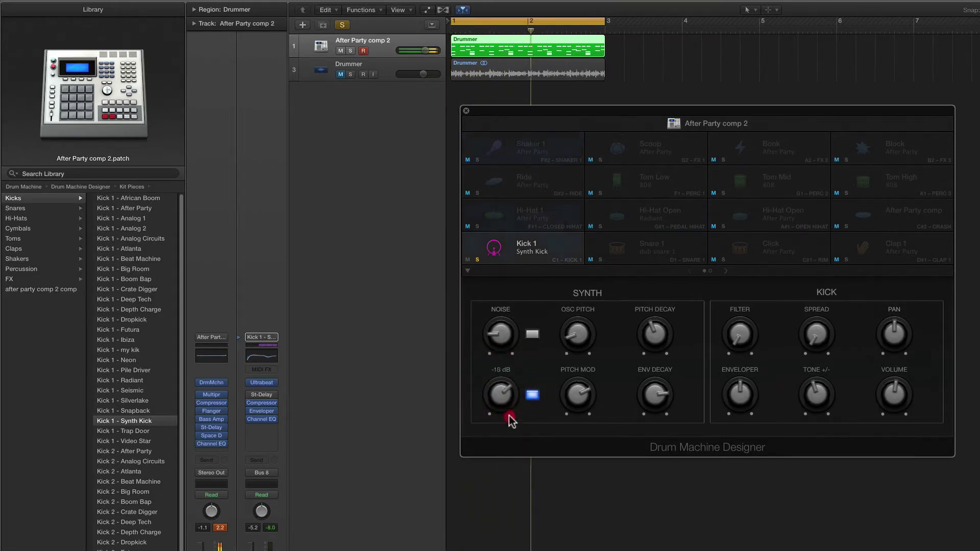
mouse_move(504, 380)
left_mouse_down()
mouse_move(532, 400)
mouse_move(506, 413)
left_mouse_up()
left_click(532, 399)
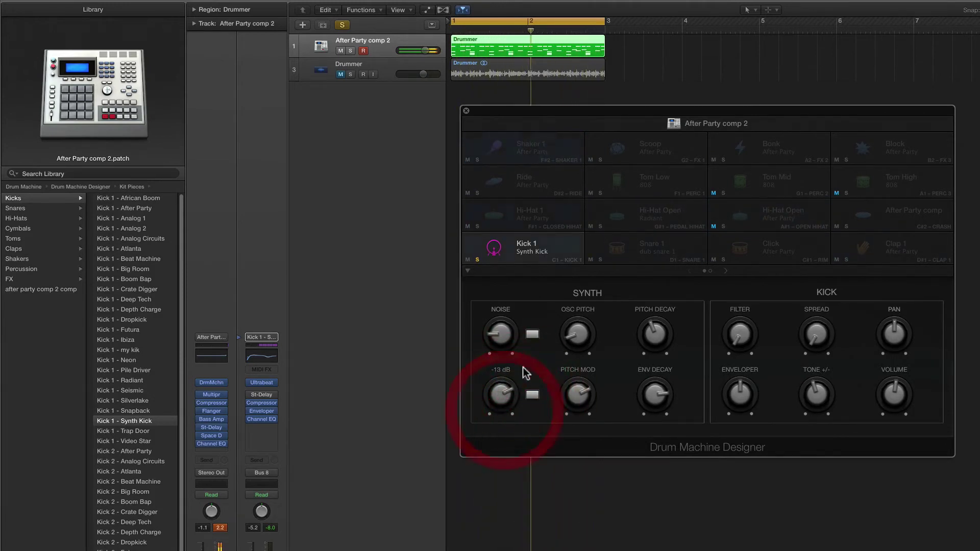
Try the kick's noise layer, setting its level to -41 dB, then switch it off.
left_click(532, 335)
left_click(497, 315)
left_click_drag(497, 314, 498, 262)
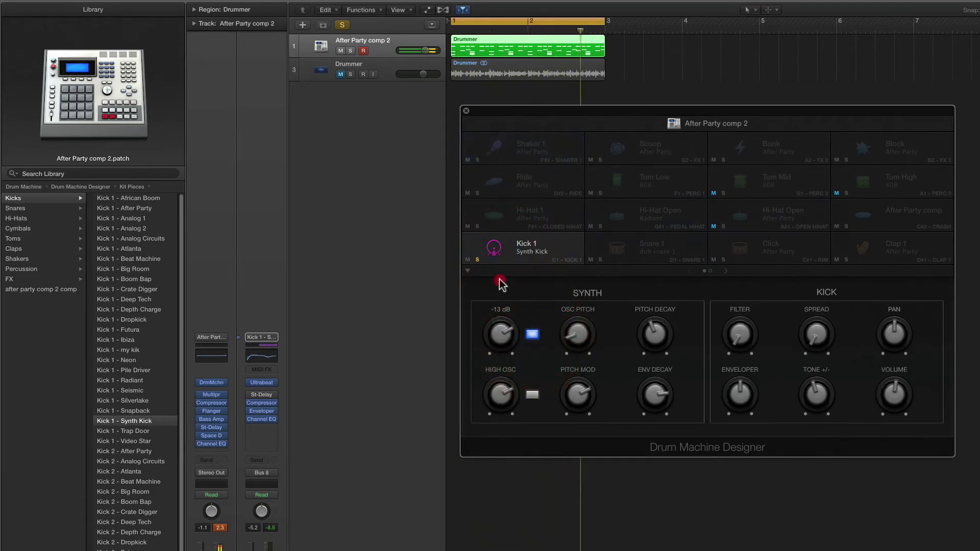
left_click_drag(498, 310, 522, 340)
left_click(532, 334)
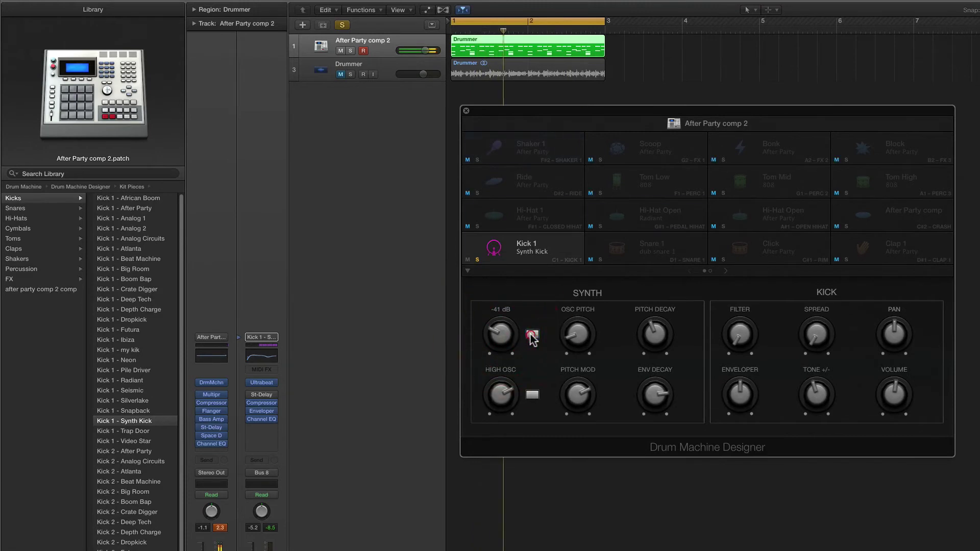
Retune the oscillator pitch to C 0, leaving the high oscillator switched off.
left_click(577, 329)
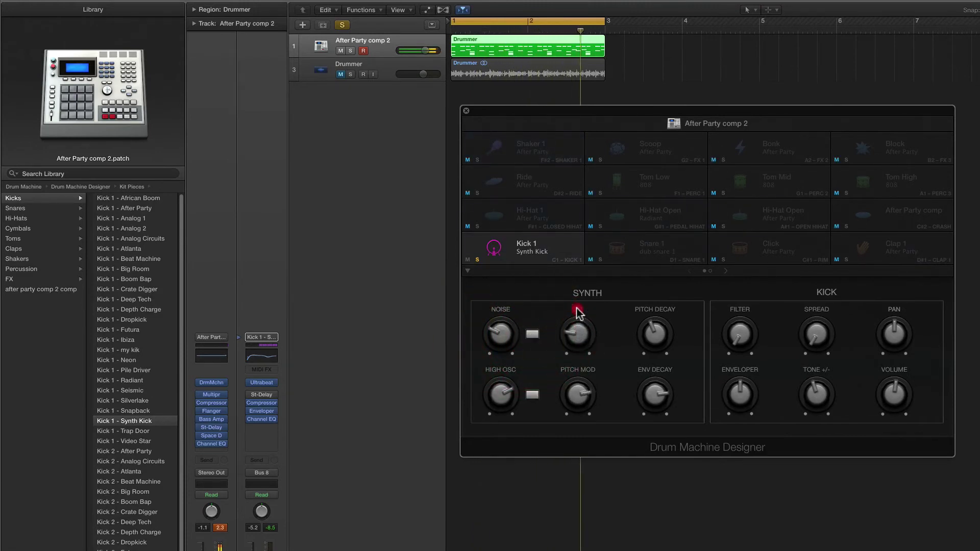
left_click_drag(576, 329, 579, 260)
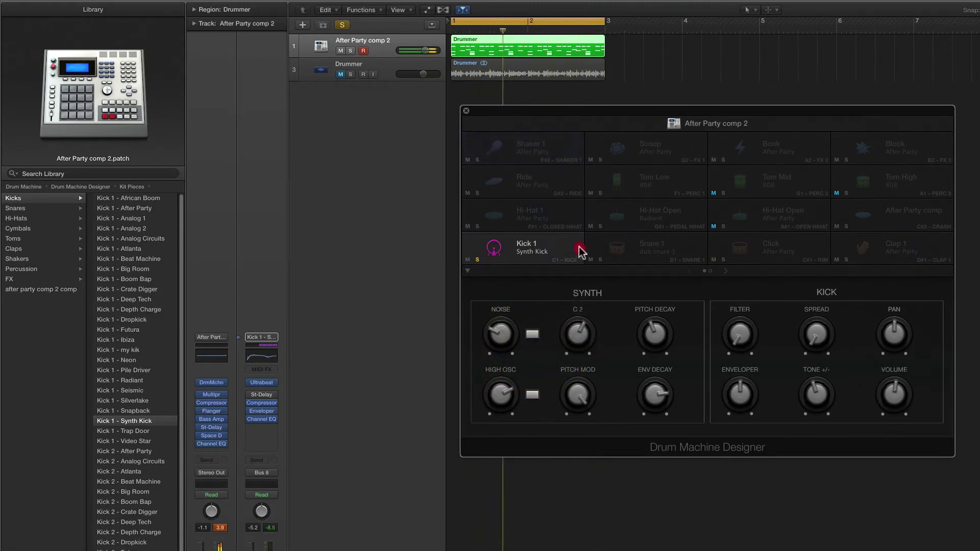
left_click_drag(580, 259, 575, 303)
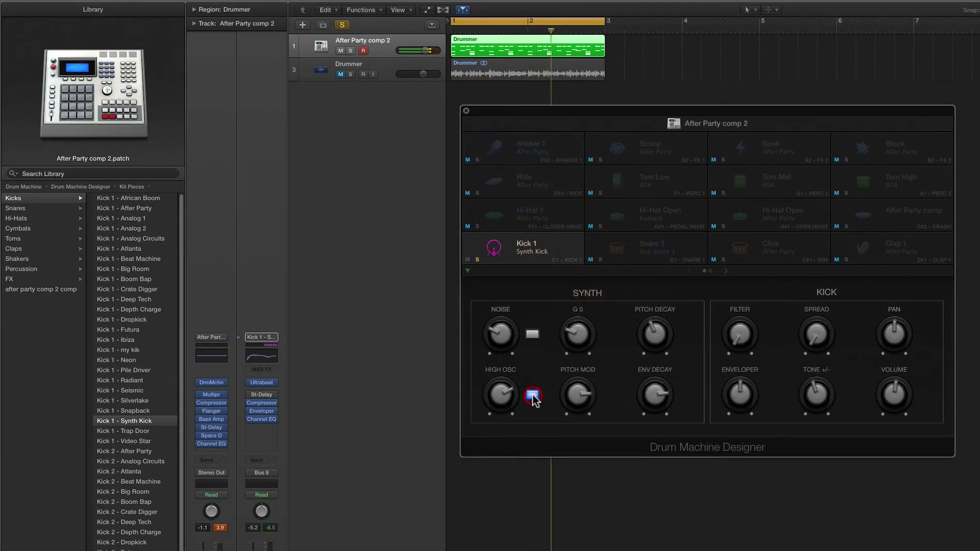
mouse_move(577, 336)
left_mouse_down()
mouse_move(584, 277)
mouse_move(586, 398)
left_mouse_up()
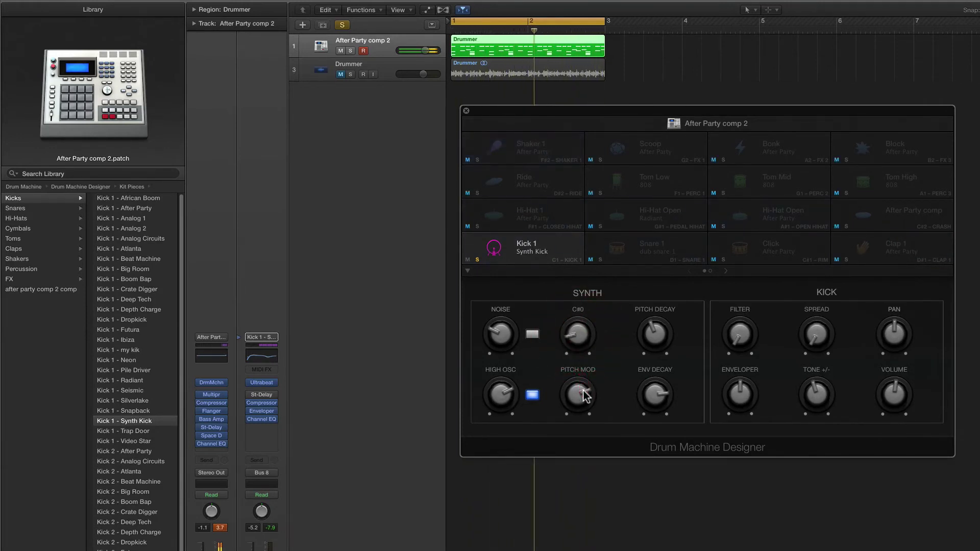
left_click(585, 398)
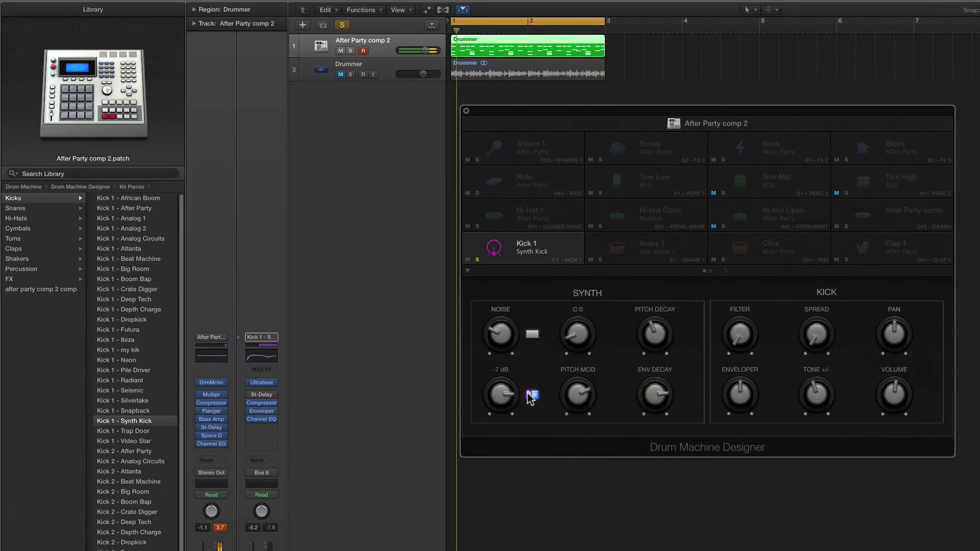
left_click(531, 396)
left_click(532, 397)
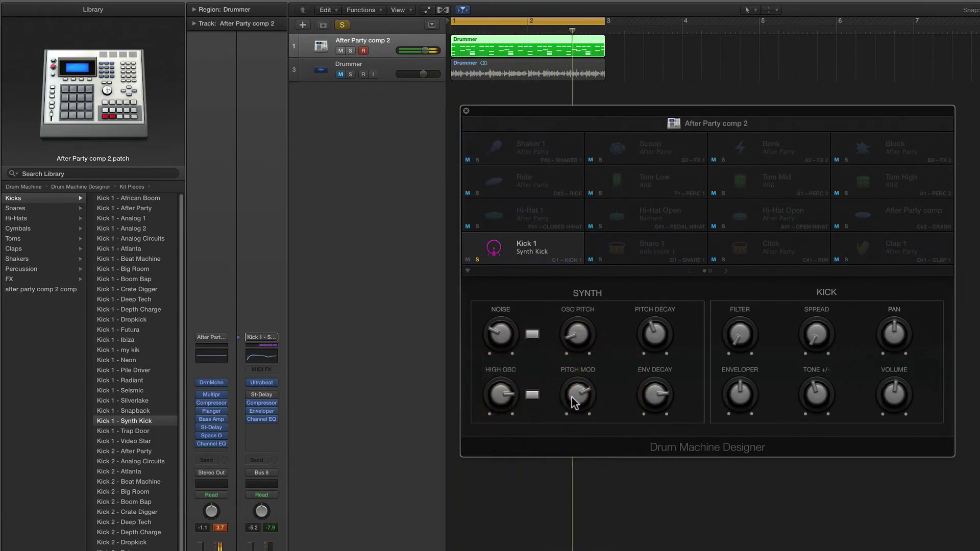
Set pitch modulation to D#4 and envelope decay near 0.11, and adjust pitch decay.
mouse_move(572, 396)
left_mouse_down()
mouse_move(581, 353)
mouse_move(586, 364)
left_mouse_up()
left_click(648, 315)
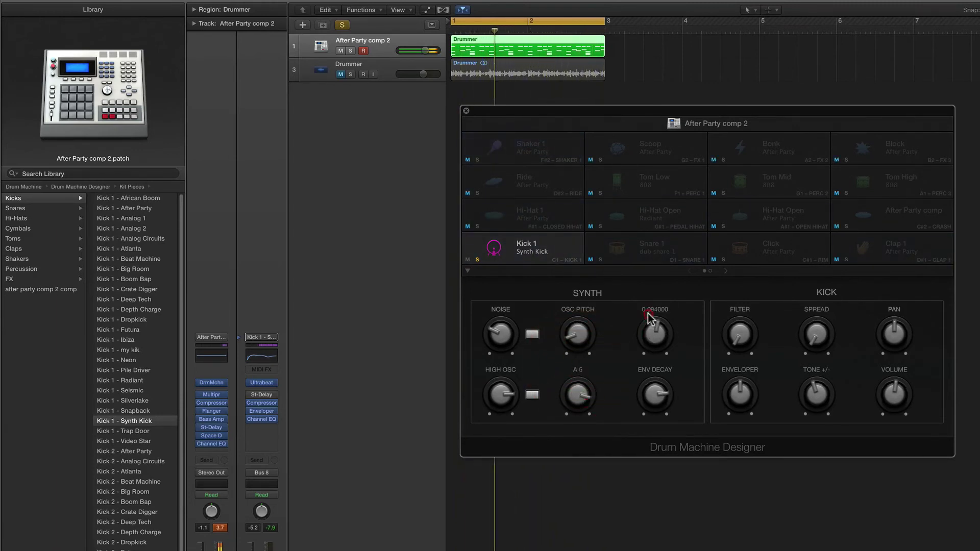
left_click_drag(648, 318, 647, 299)
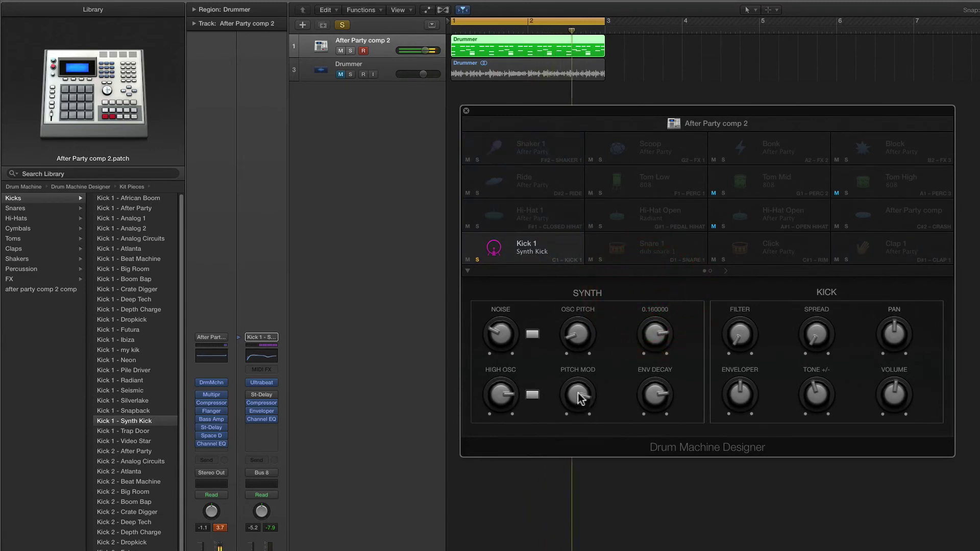
mouse_move(580, 398)
left_mouse_down()
mouse_move(585, 452)
mouse_move(585, 435)
left_mouse_up()
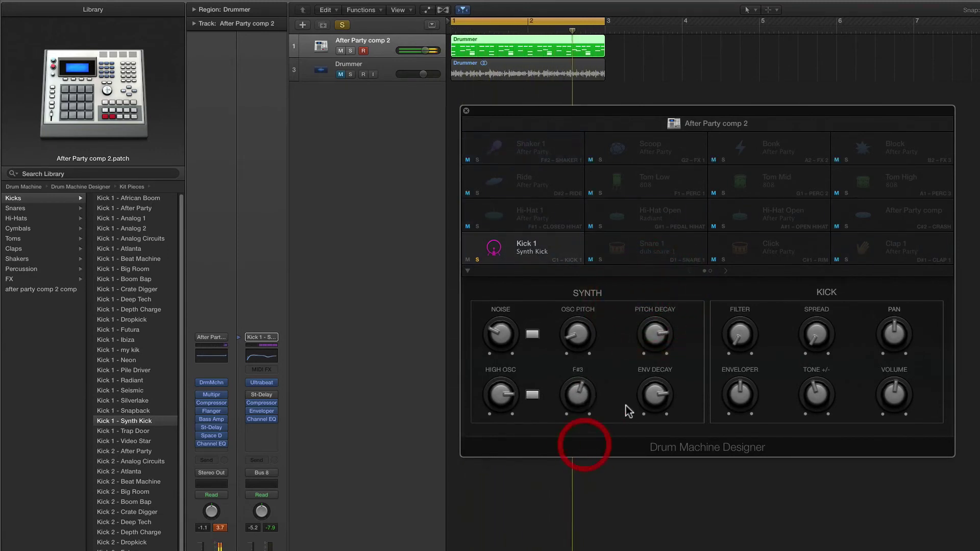
mouse_move(648, 399)
left_mouse_down()
mouse_move(656, 449)
mouse_move(651, 403)
left_mouse_up()
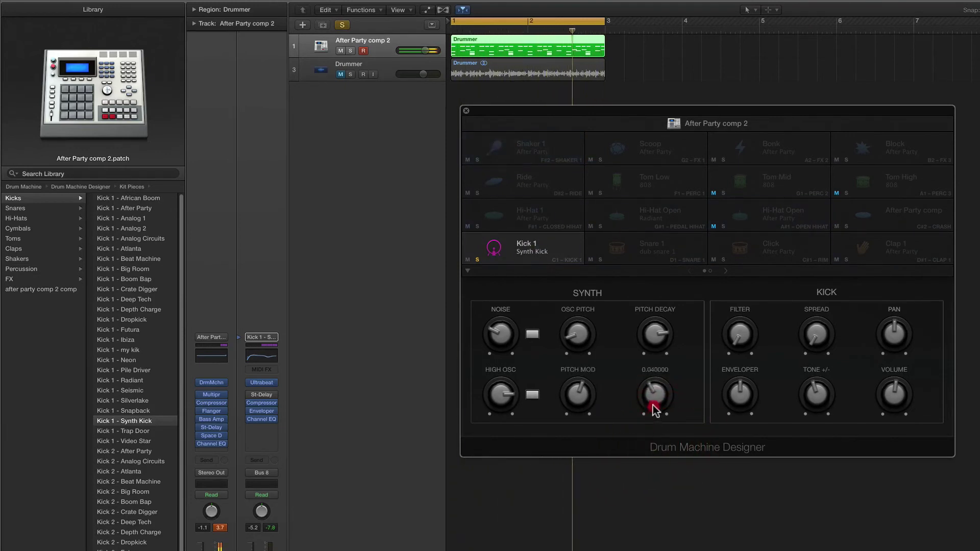
left_click_drag(580, 389, 584, 379)
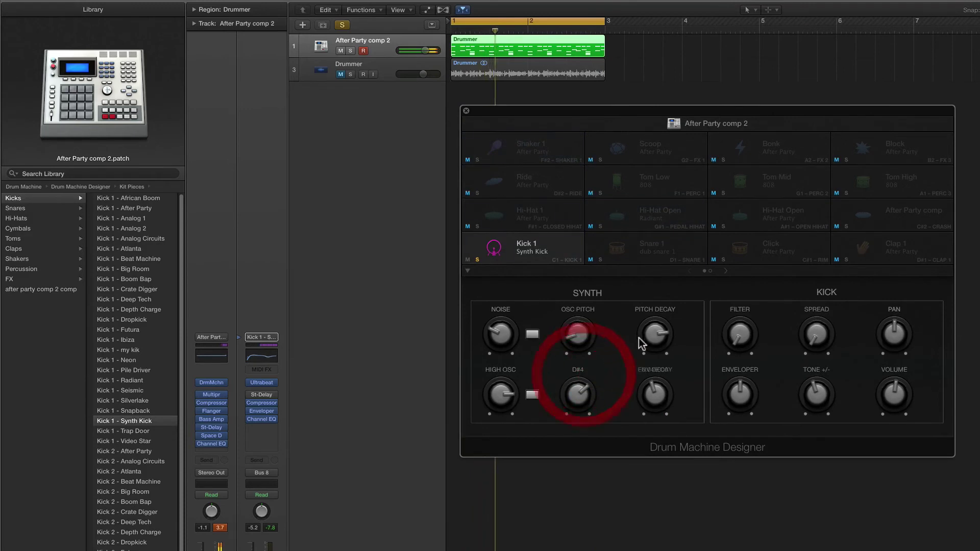
mouse_move(656, 332)
left_mouse_down()
mouse_move(660, 381)
mouse_move(657, 338)
left_mouse_up()
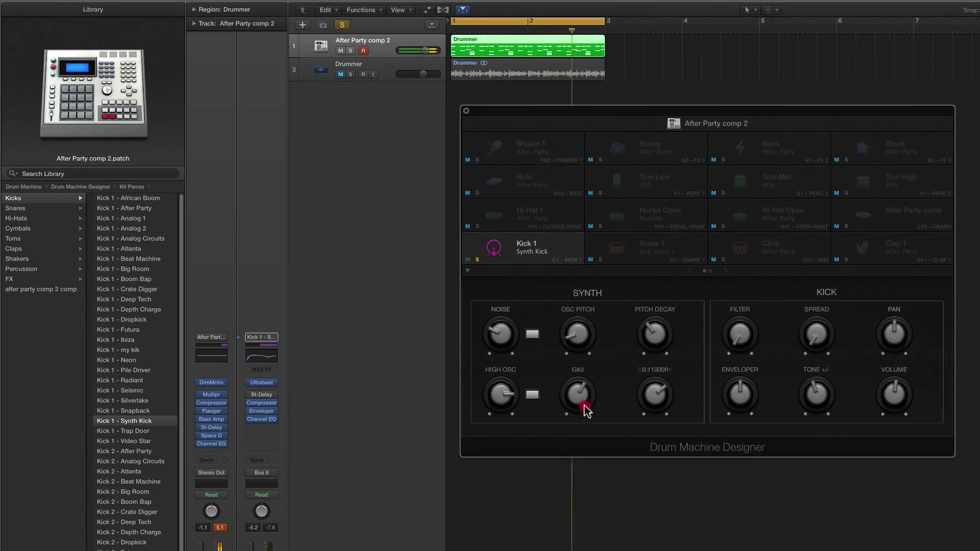
mouse_move(585, 397)
left_mouse_down()
mouse_move(648, 339)
mouse_move(656, 308)
left_mouse_up()
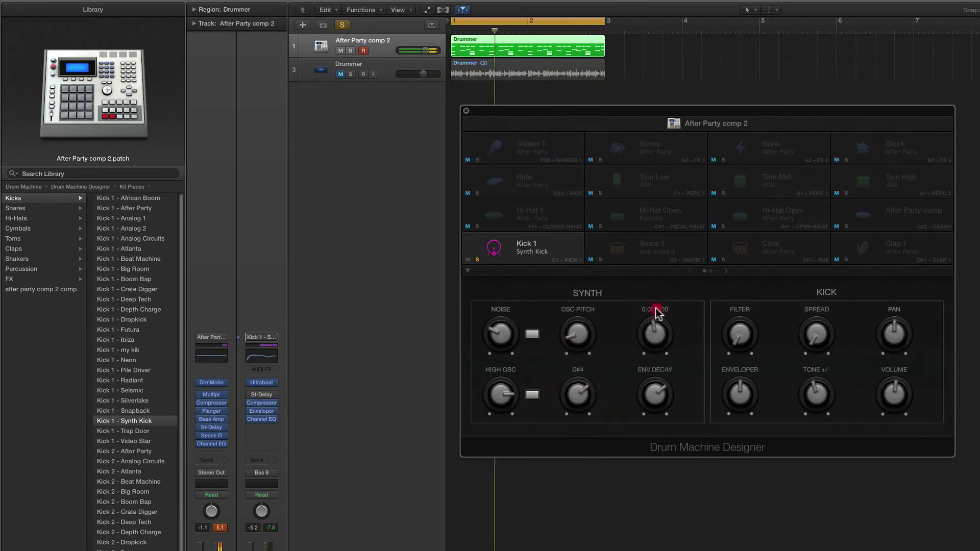
Set the kick filter near 2%, widen the stereo spread, and raise tone to 52%.
left_click(740, 334)
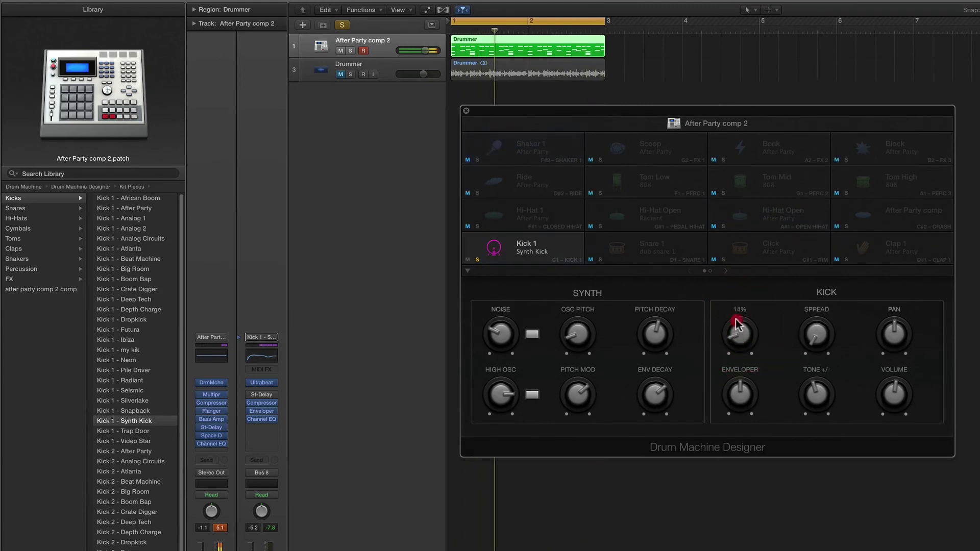
mouse_move(736, 336)
left_mouse_down()
mouse_move(735, 309)
mouse_move(740, 356)
left_mouse_up()
mouse_move(815, 338)
left_mouse_down()
mouse_move(814, 272)
mouse_move(815, 337)
left_mouse_up()
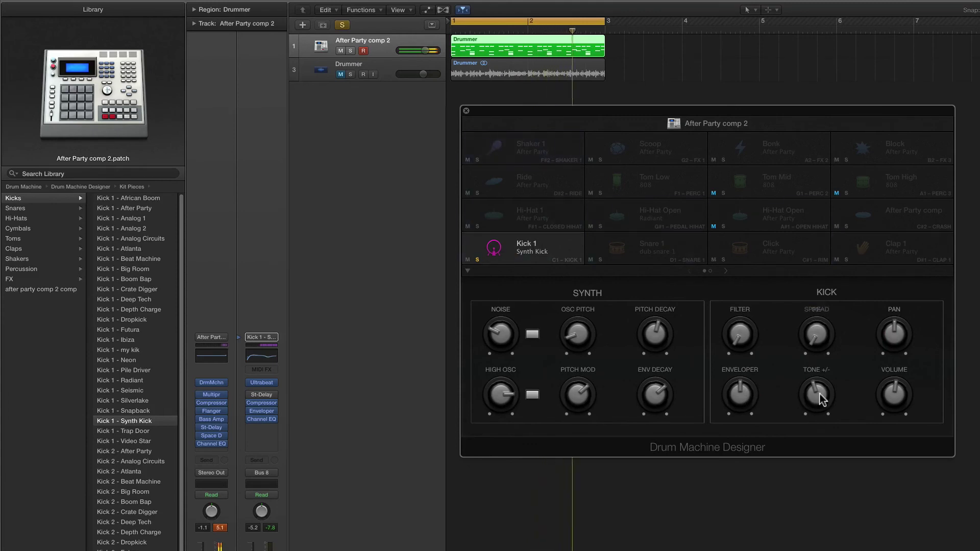
mouse_move(821, 393)
left_mouse_down()
mouse_move(821, 352)
mouse_move(819, 388)
mouse_move(818, 371)
left_mouse_up()
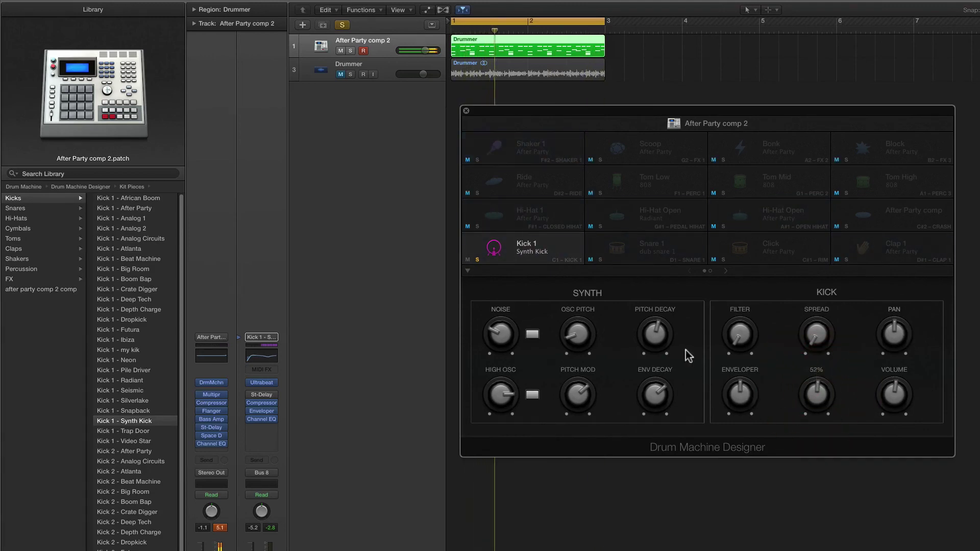
Set pitch modulation to F 3 and pitch decay to 0.11, then unsolo Kick 1.
left_click(657, 326)
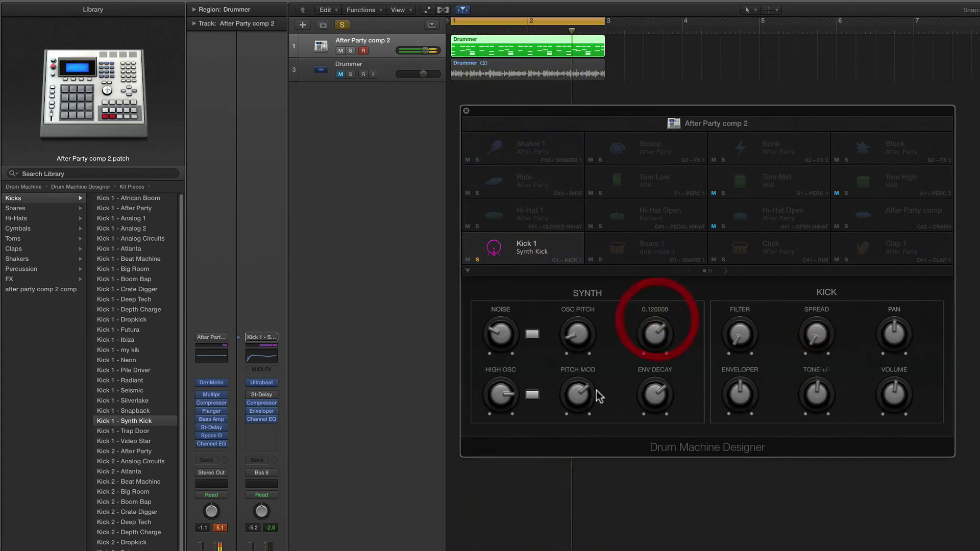
left_click(579, 388)
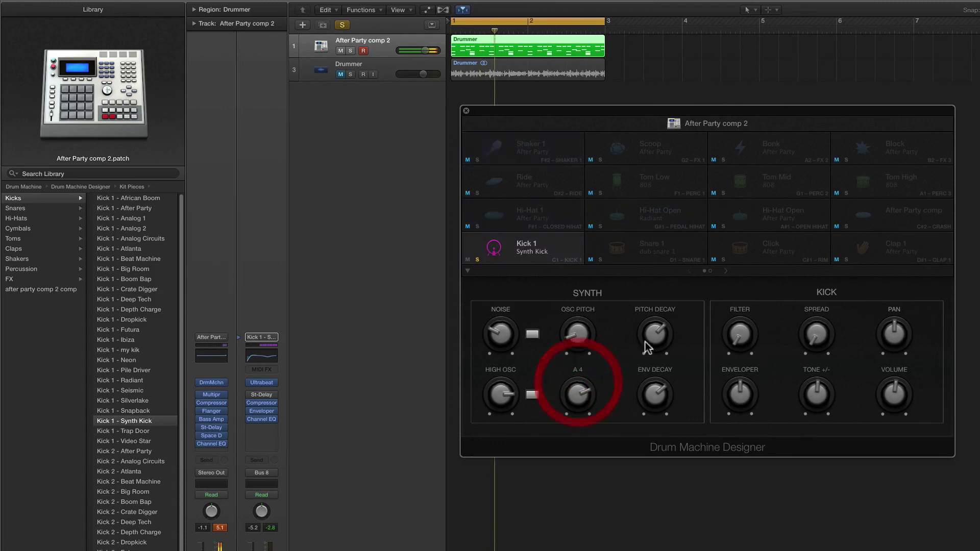
left_click_drag(652, 348, 659, 377)
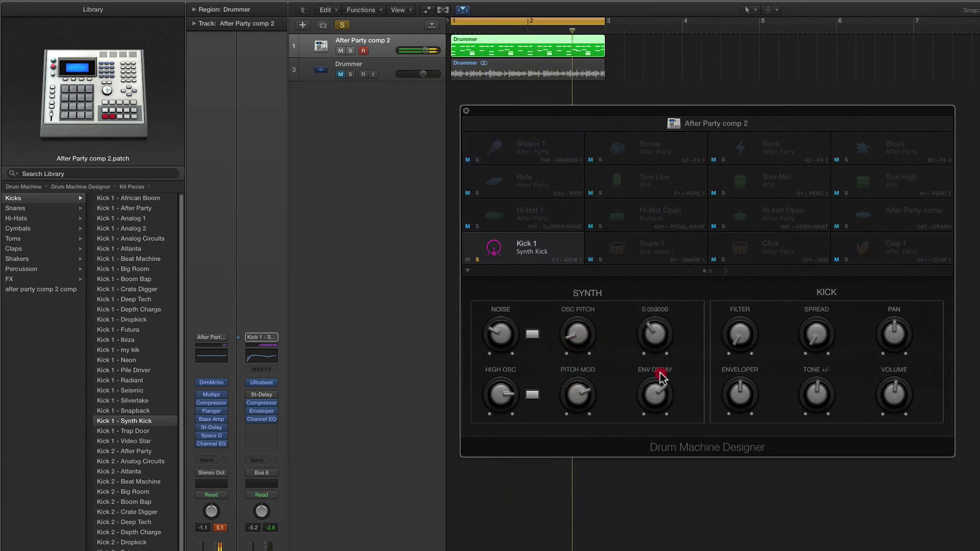
left_click_drag(580, 393, 595, 431)
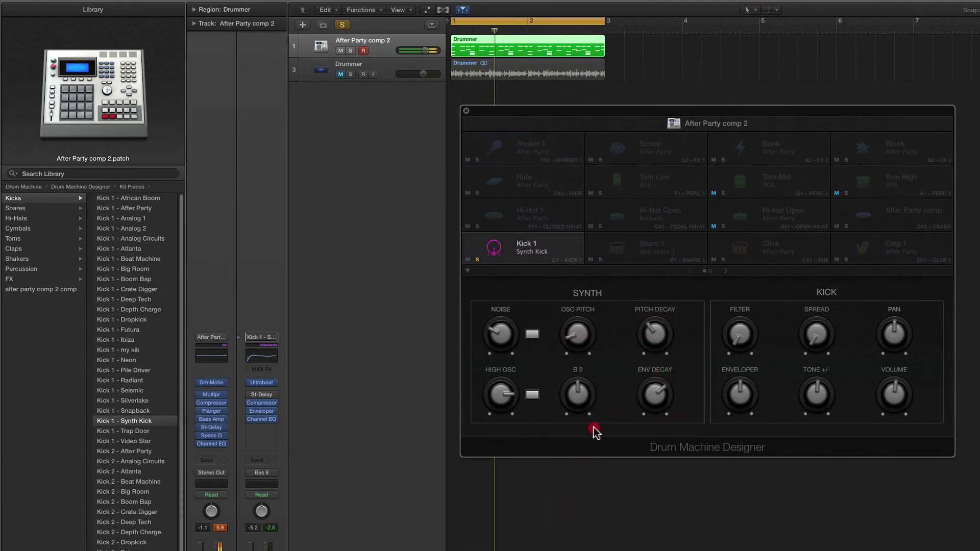
left_click_drag(595, 431, 589, 407)
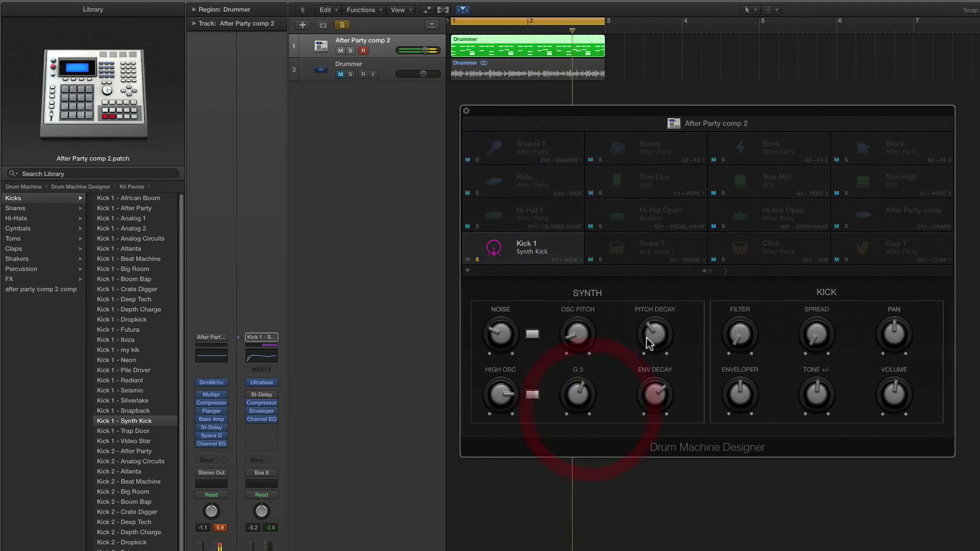
left_click_drag(646, 338, 647, 331)
mouse_move(578, 394)
left_mouse_down()
mouse_move(622, 385)
mouse_move(657, 393)
mouse_move(654, 346)
left_mouse_up()
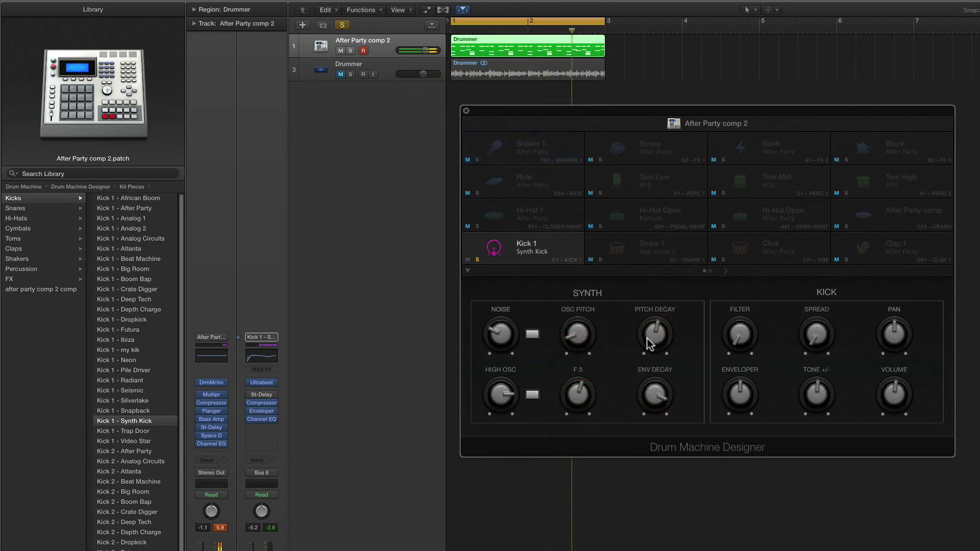
left_click_drag(653, 337, 652, 330)
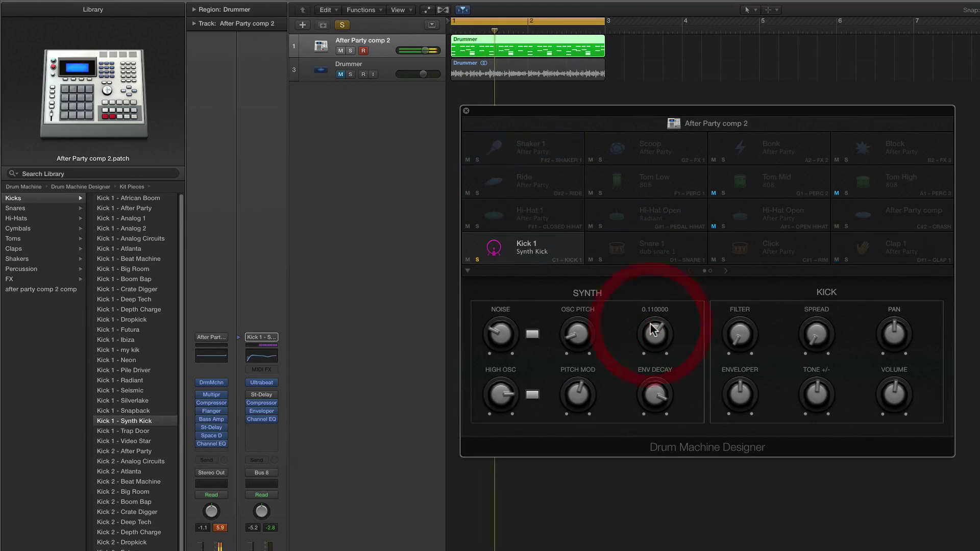
left_click(477, 260)
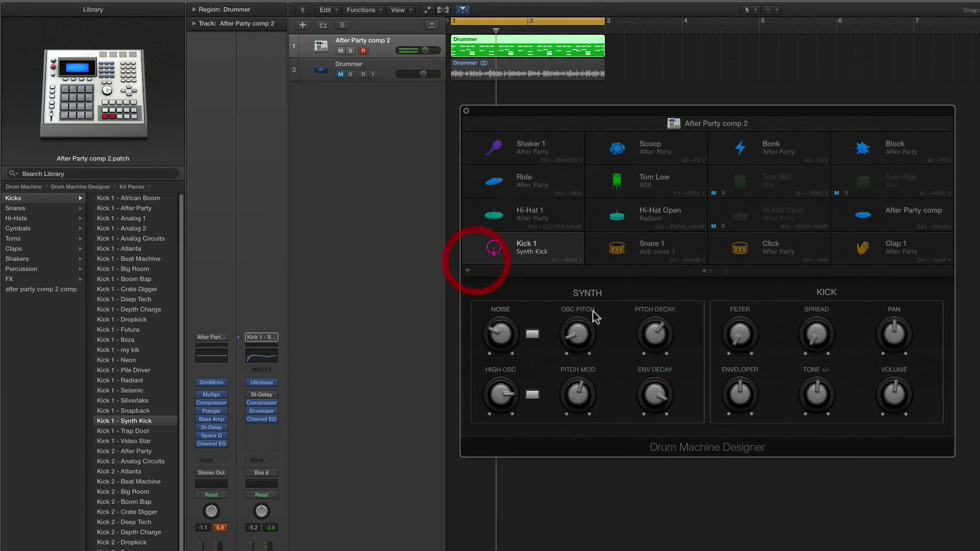